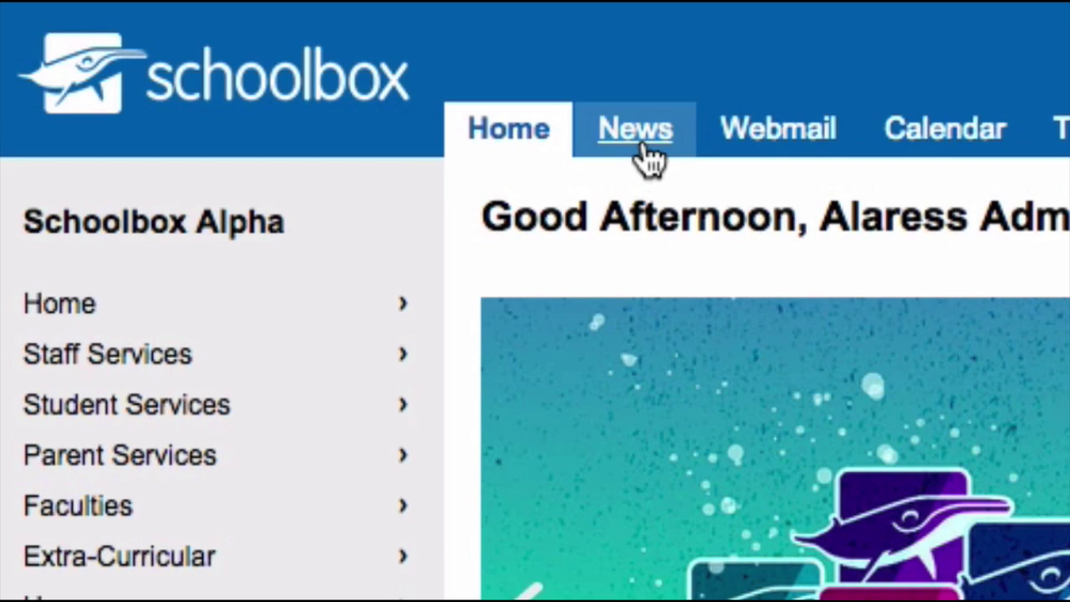
Step: Open the school news list and filter it by the General topic and by the Sport topic
{"action": "left_click", "coordinate": [643, 155]}
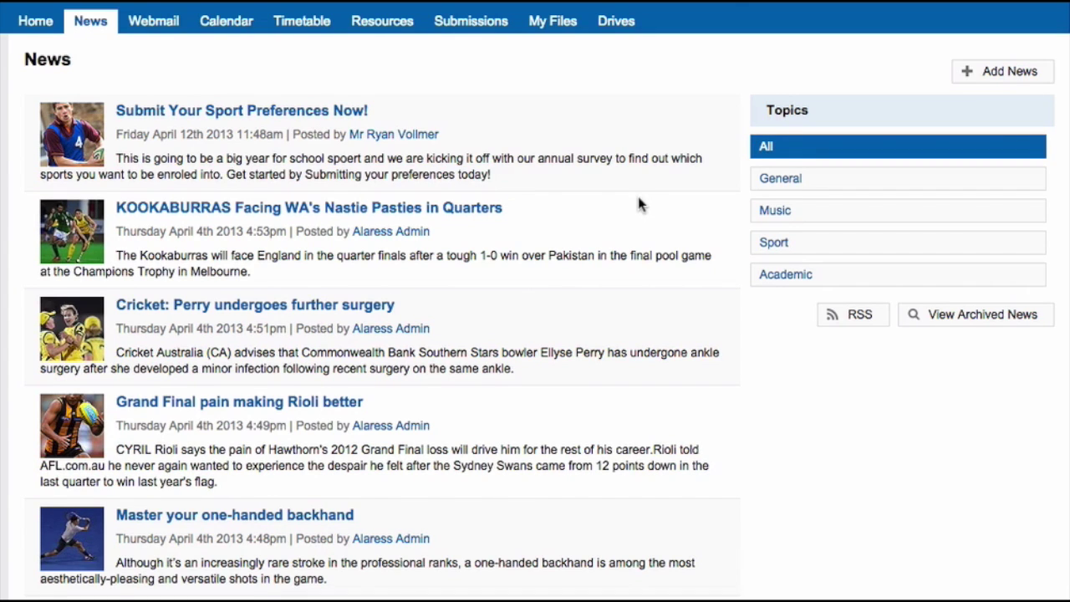
{"action": "left_click", "coordinate": [843, 191]}
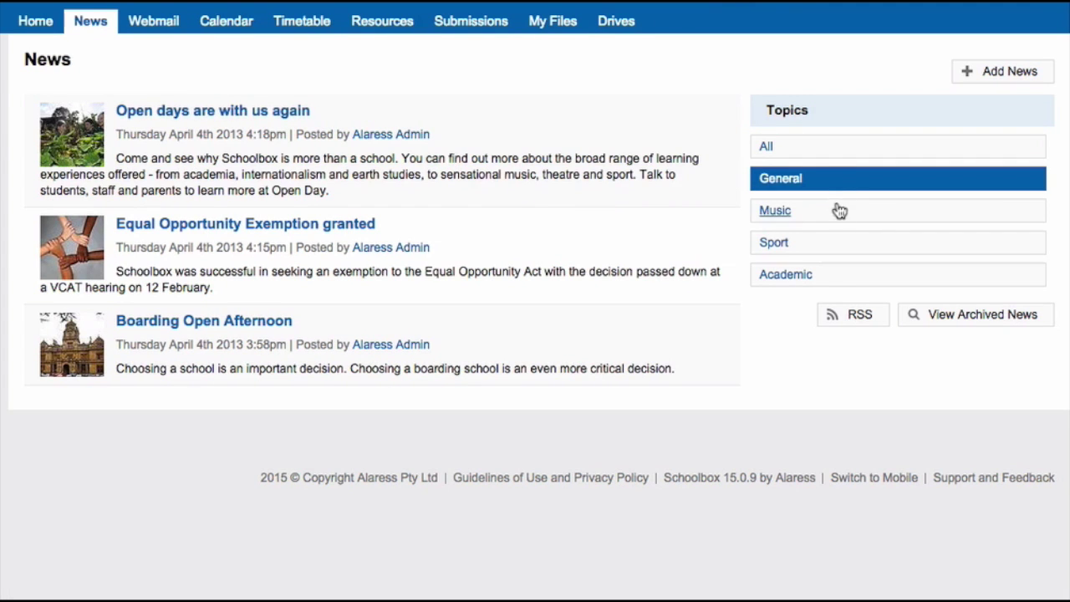
{"action": "left_click", "coordinate": [841, 250]}
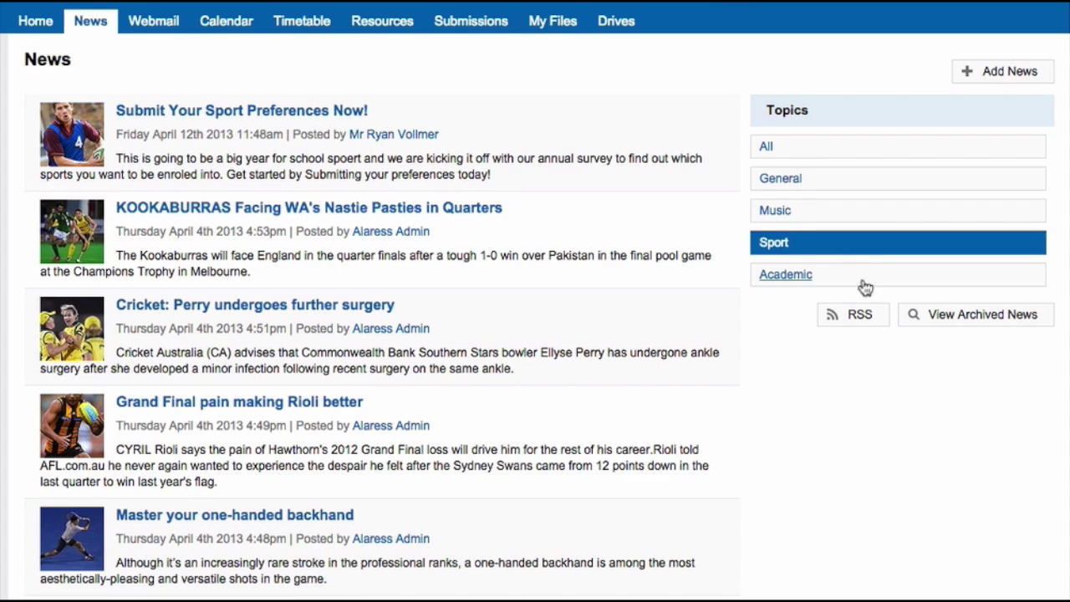
Step: Browse the archived news under General and open the article "Lower boat speed limits in Adelaide Dolphin Park"
{"action": "left_click", "coordinate": [911, 321]}
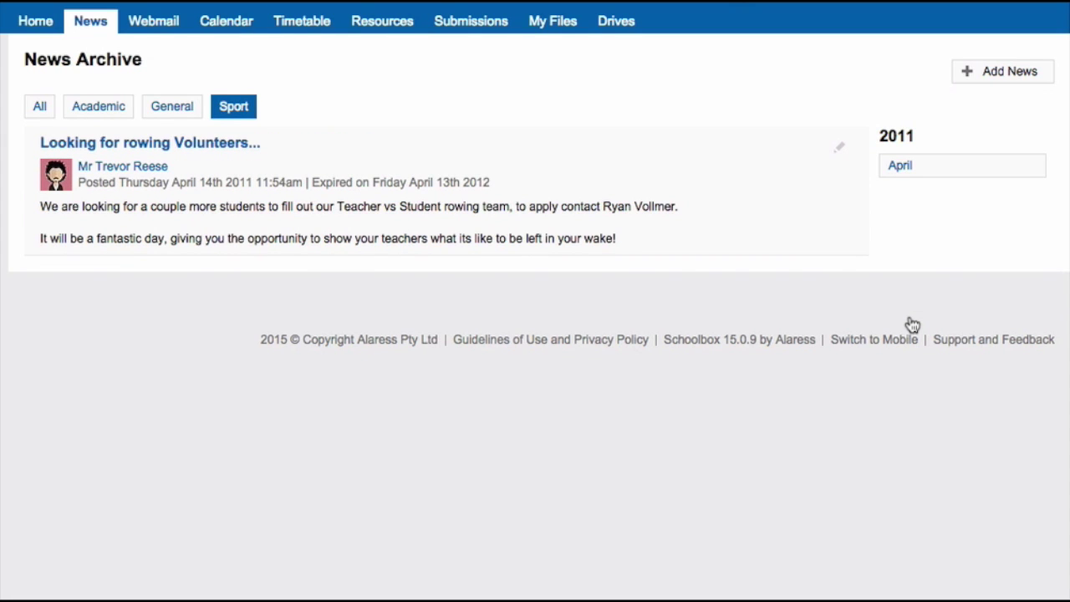
{"action": "left_click", "coordinate": [164, 117]}
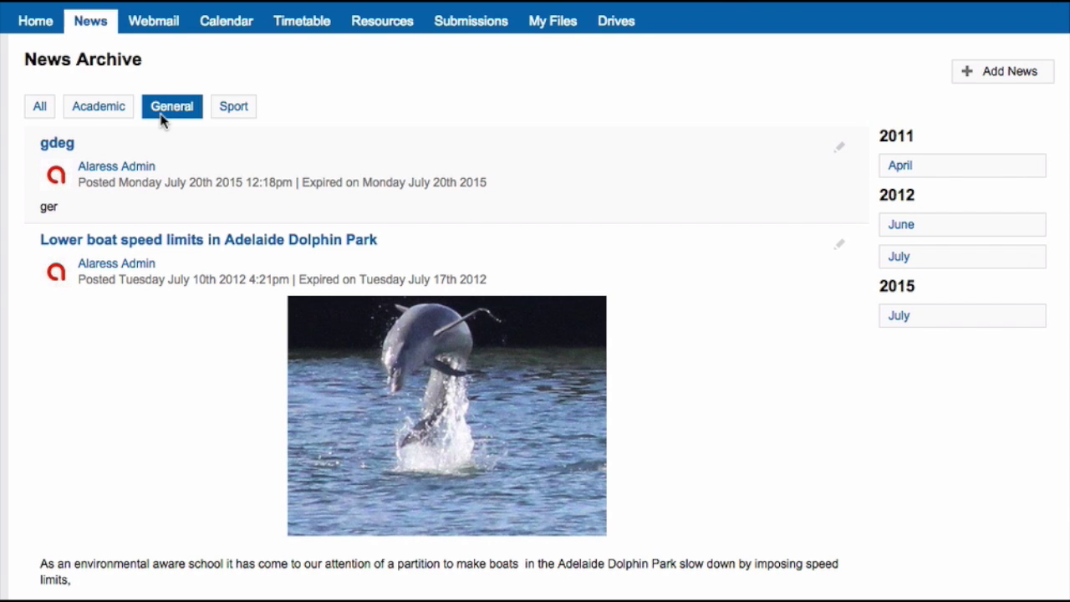
{"action": "left_click", "coordinate": [202, 243]}
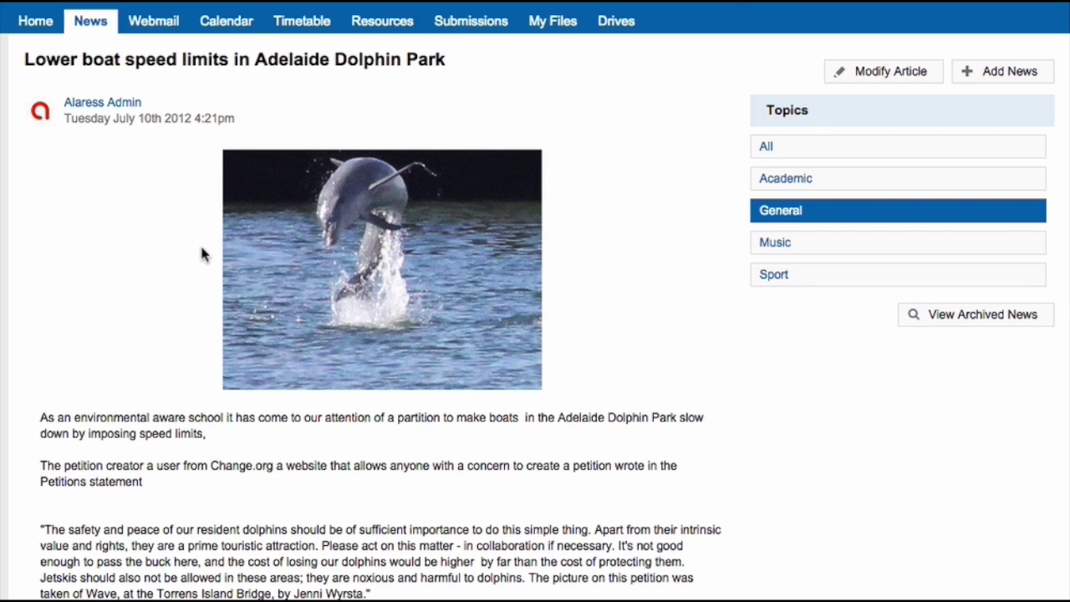
Step: Return to the main news list and start a new news item with the headline "Daily Organisation"
{"action": "left_click", "coordinate": [91, 23]}
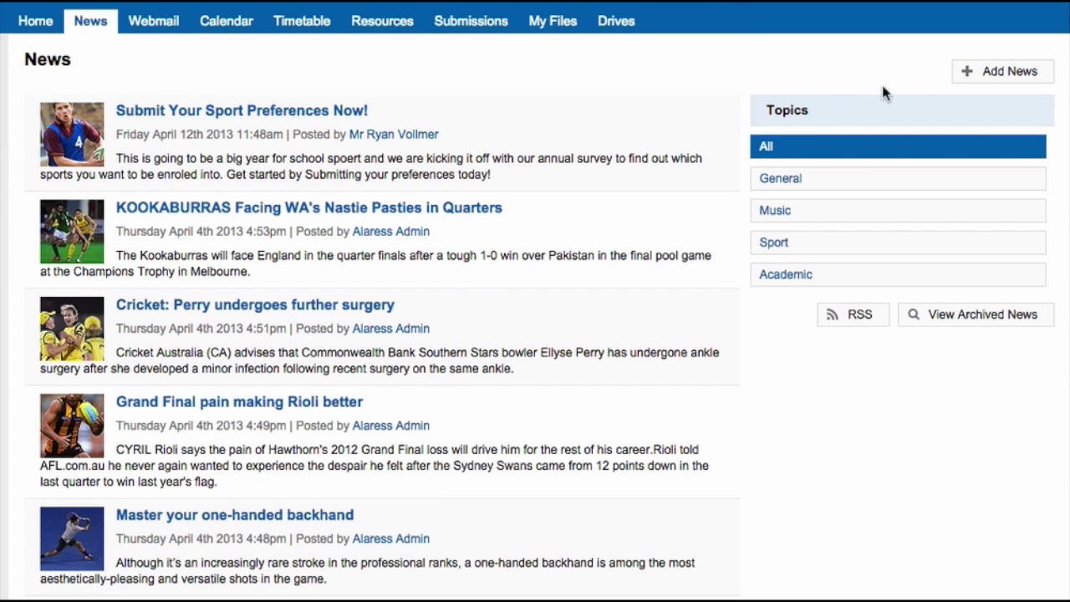
{"action": "left_click", "coordinate": [970, 79]}
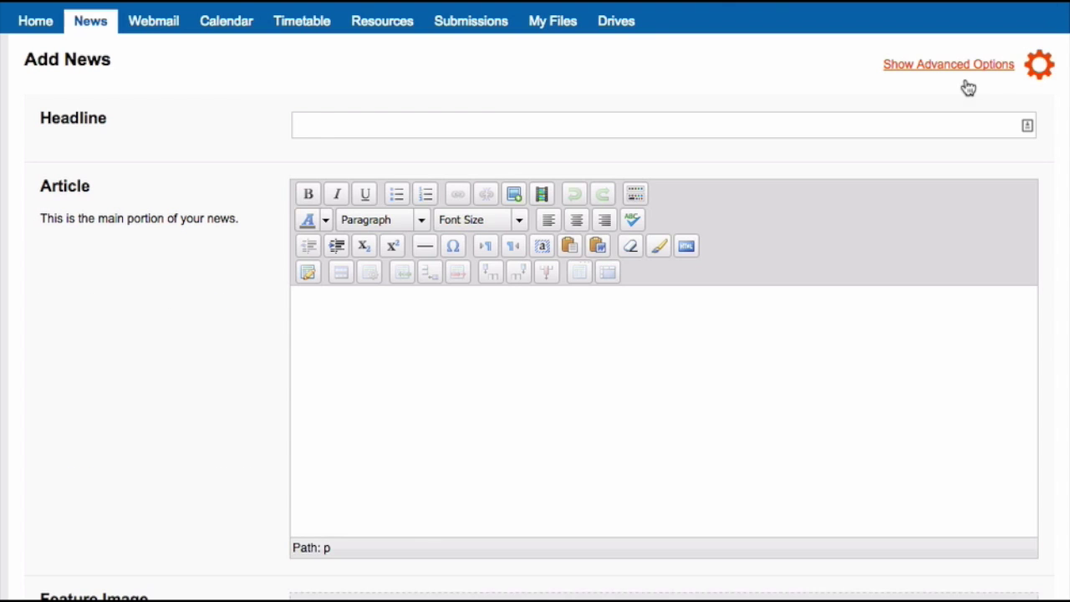
{"action": "left_click", "coordinate": [869, 117]}
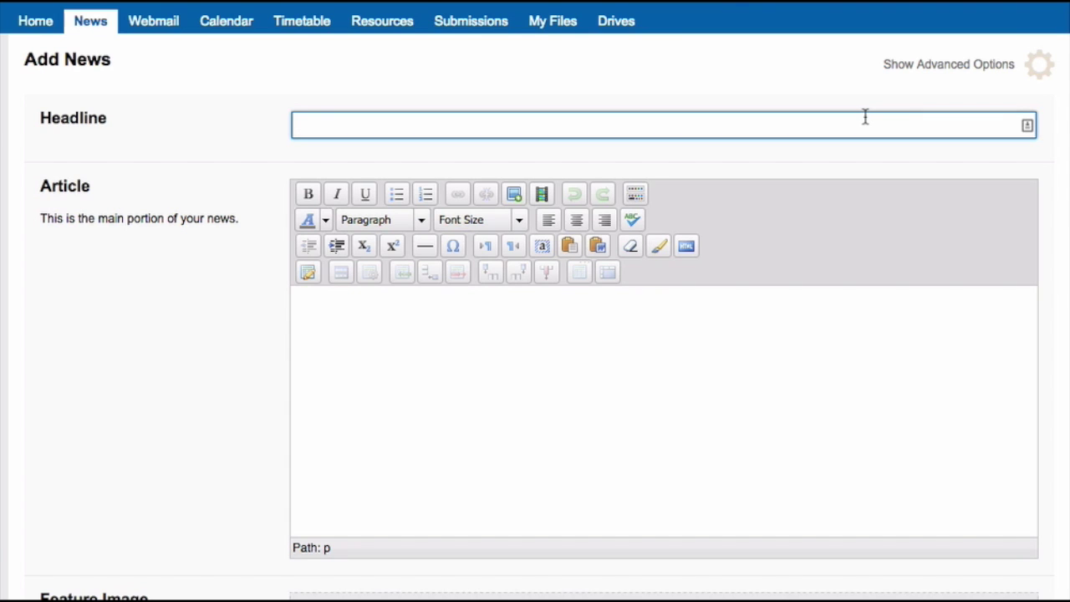
{"action": "type", "text": "Daily Organisation"}
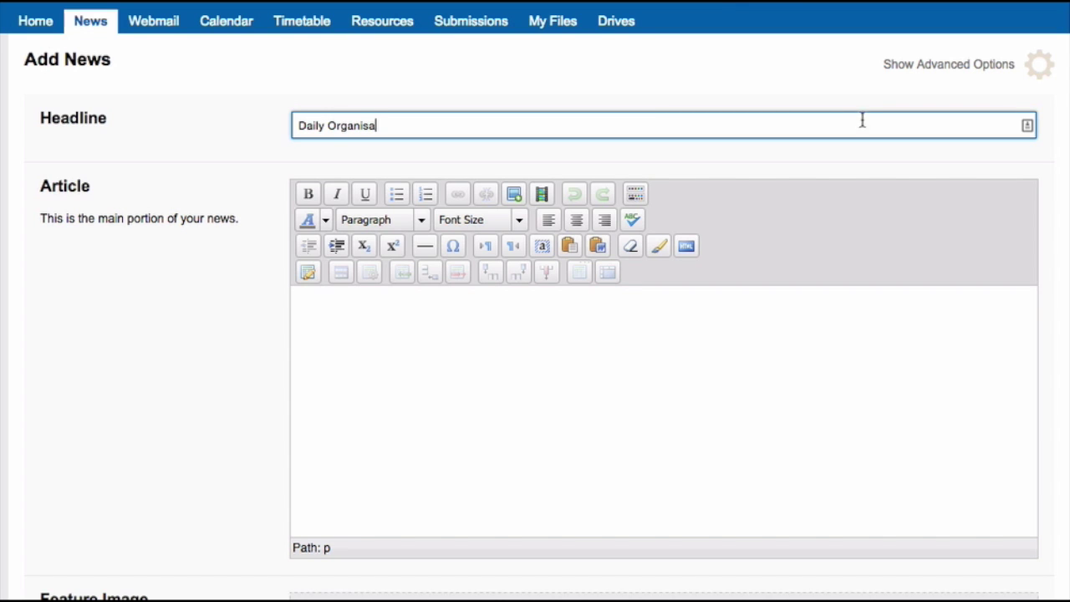
Step: Write the article body "Here are today's absences and extras:" and toggle the editor's extra formatting tools
{"action": "left_click", "coordinate": [839, 322]}
{"action": "type", "text": "Here "}
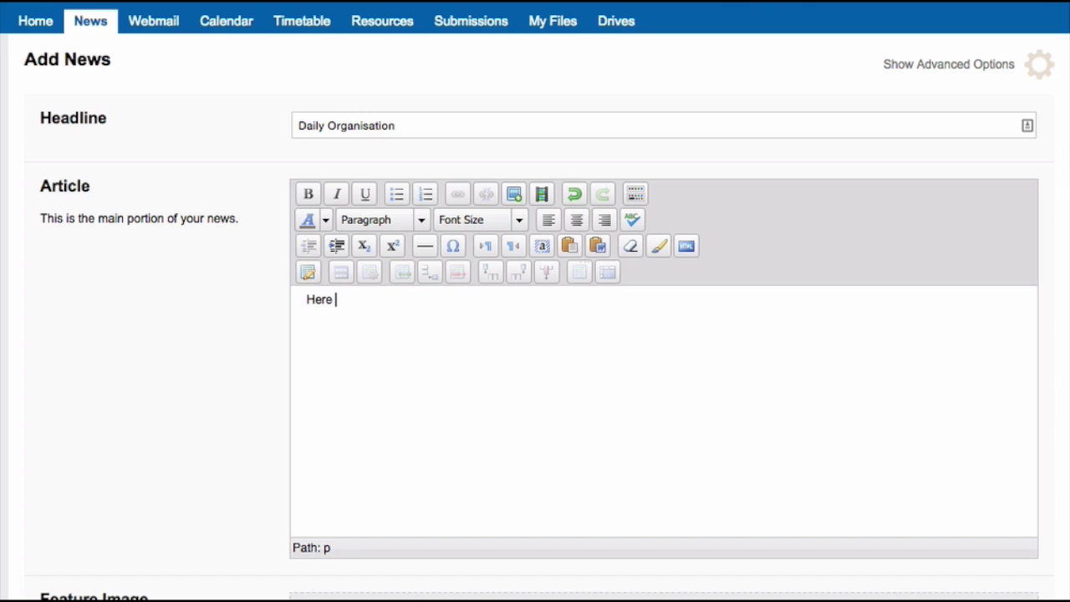
{"action": "type", "text": "are today's abs"}
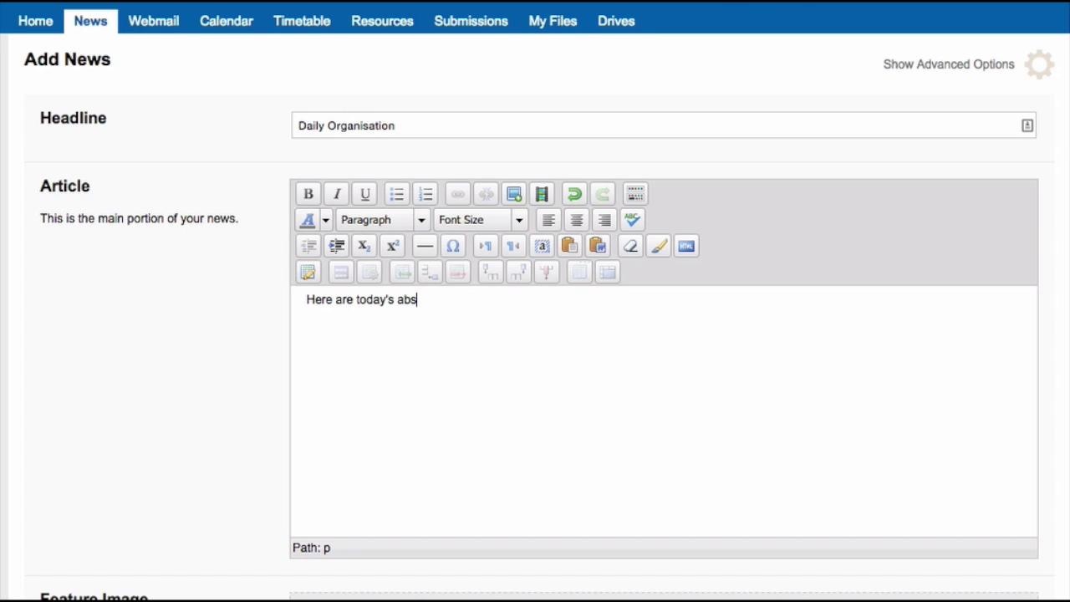
{"action": "type", "text": "ences and extras:"}
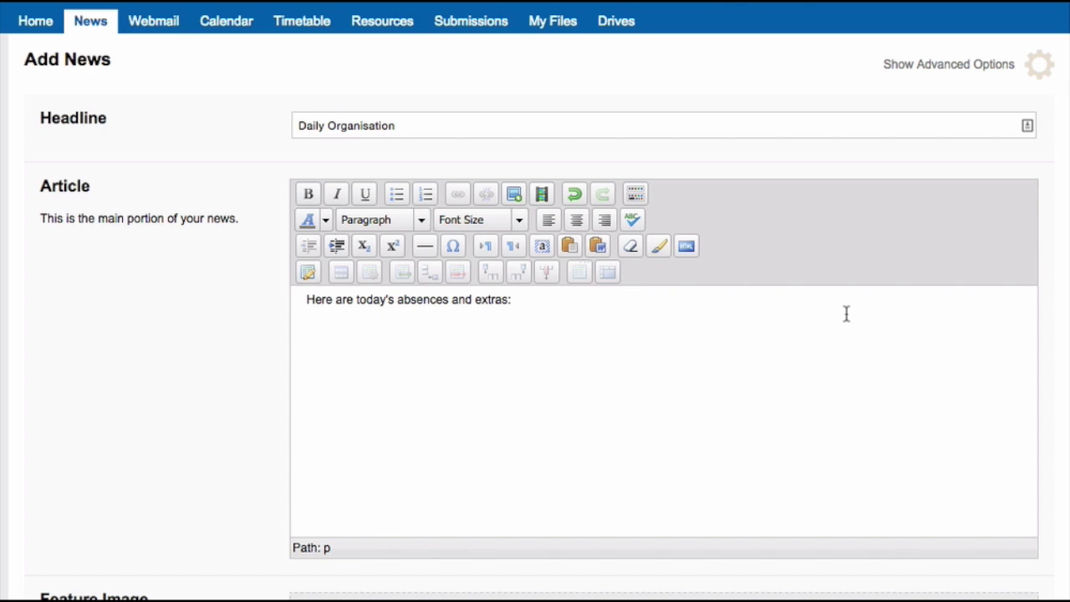
{"action": "left_click", "coordinate": [637, 201]}
{"action": "left_click", "coordinate": [636, 200]}
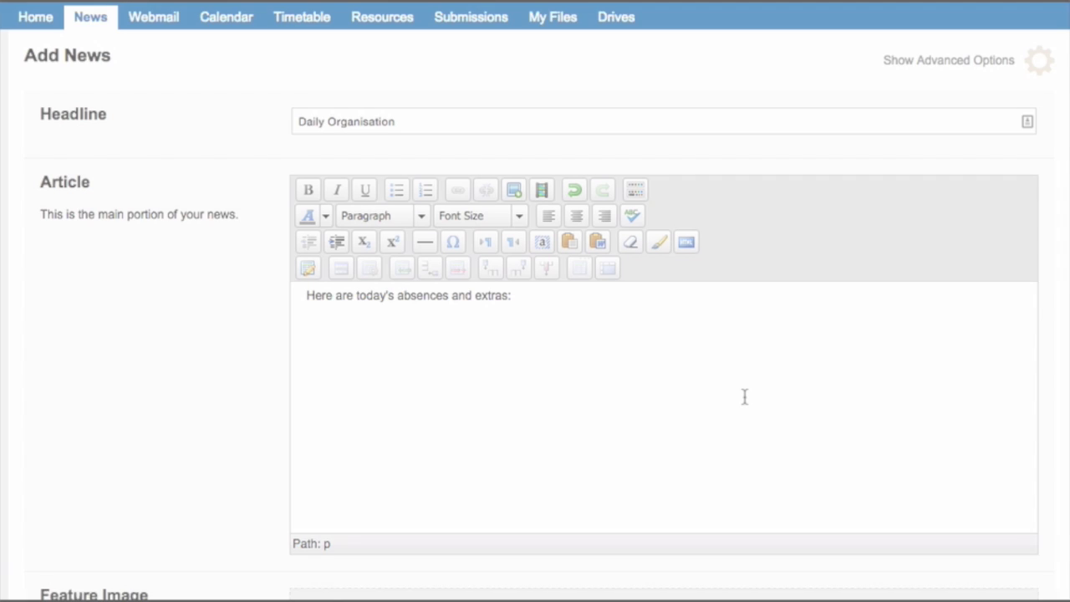
Step: Attach Abby.JPG as the feature image and set the news item's topic to General
{"action": "scroll", "coordinate": [745, 398], "scroll_direction": "down", "scroll_amount": 5}
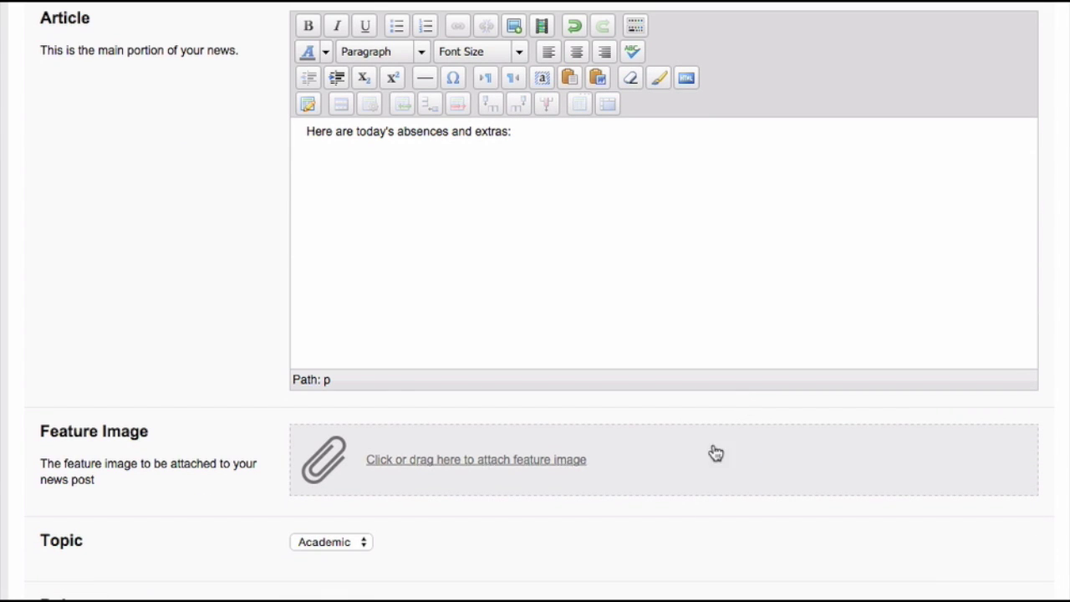
{"action": "left_click_drag", "start_coordinate": [5, 471], "coordinate": [382, 468]}
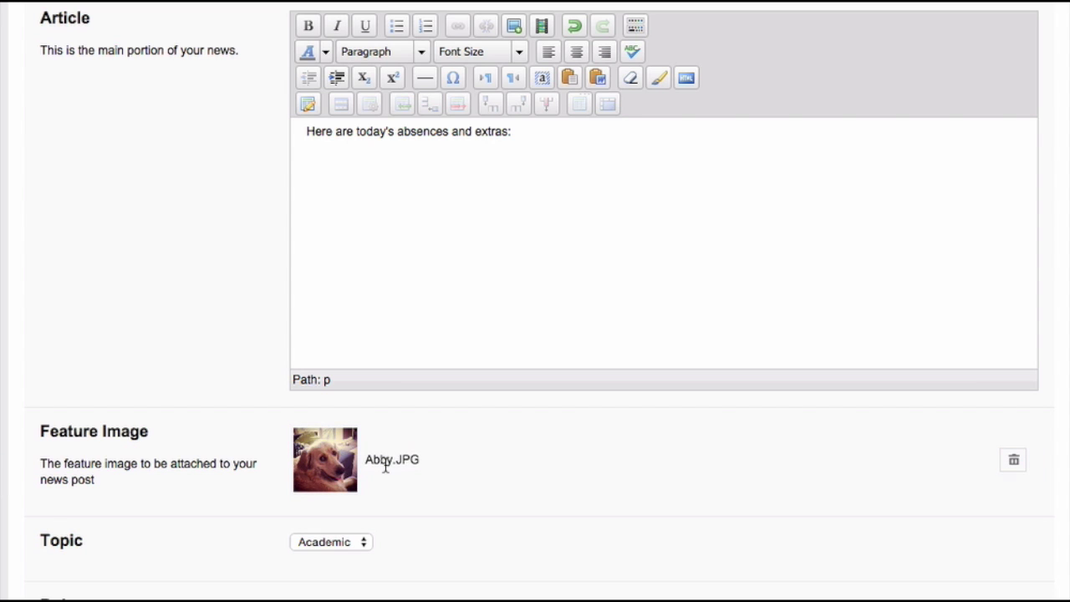
{"action": "scroll", "coordinate": [384, 466], "scroll_direction": "down", "scroll_amount": 3}
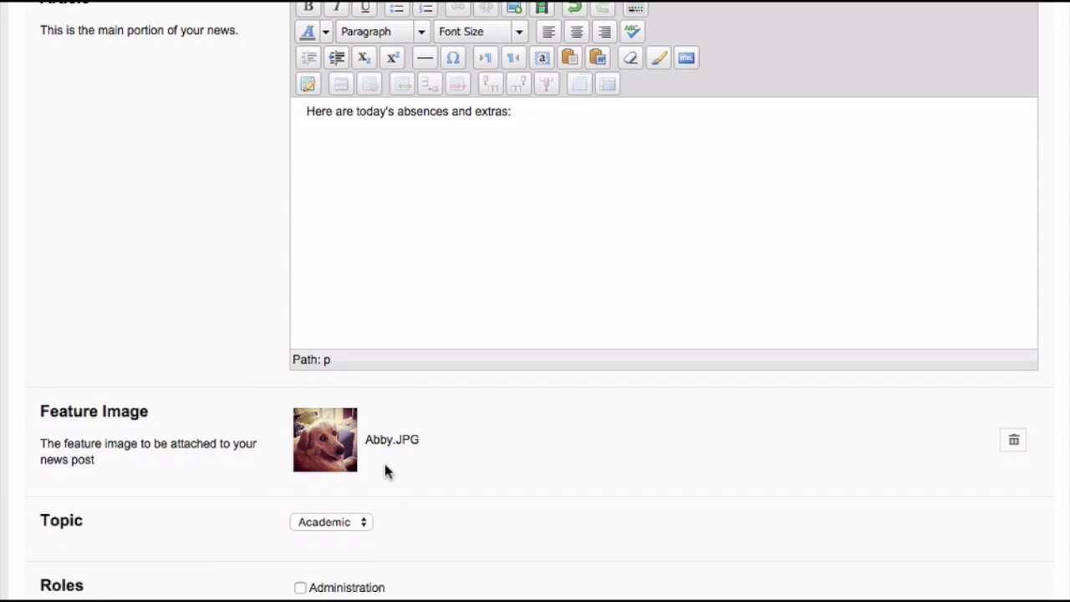
{"action": "left_click", "coordinate": [327, 435]}
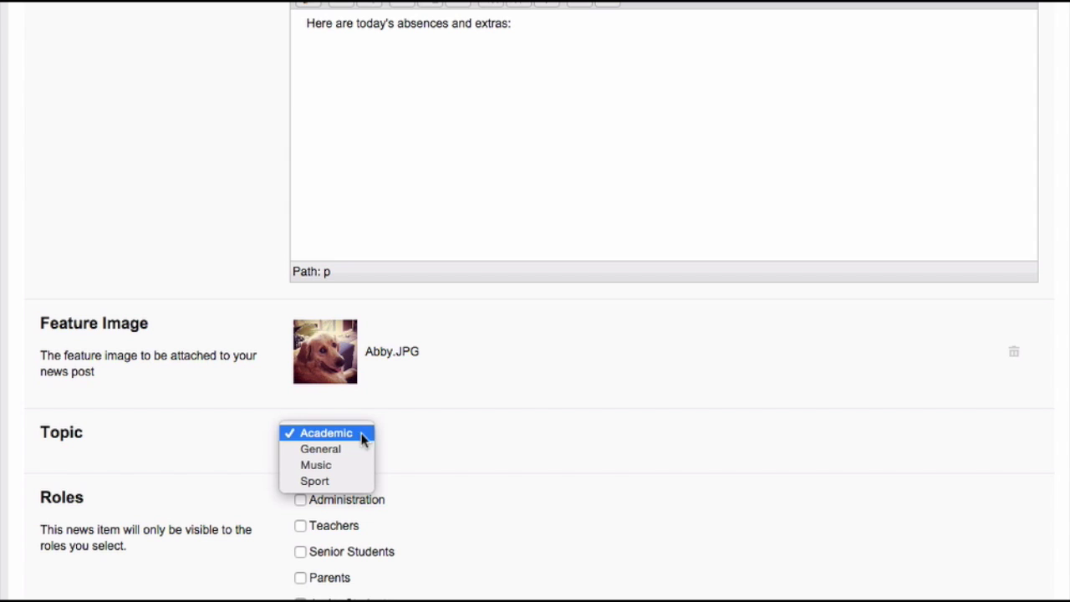
{"action": "left_click", "coordinate": [357, 450]}
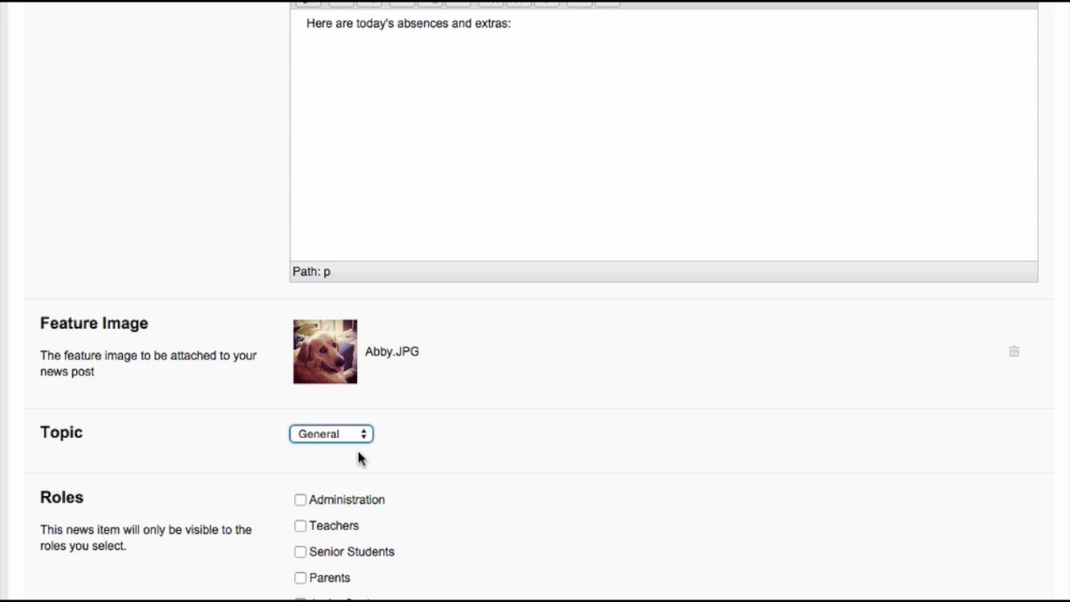
Step: Make the news item visible to the Administration and Teachers roles on the Senior and Junior campuses
{"action": "scroll", "coordinate": [358, 458], "scroll_direction": "down", "scroll_amount": 5}
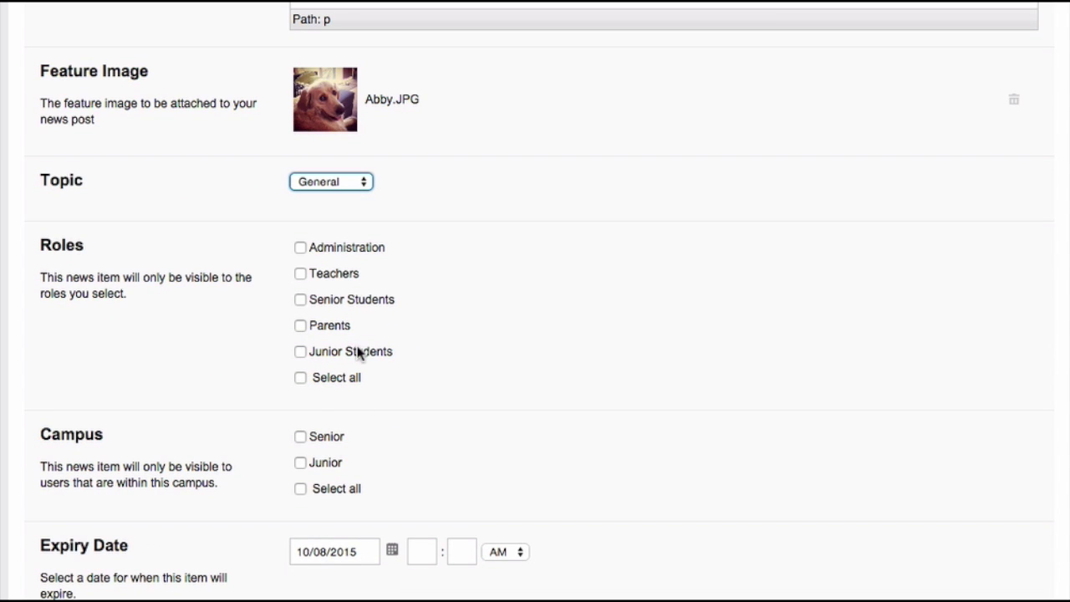
{"action": "left_click", "coordinate": [339, 268]}
{"action": "left_click", "coordinate": [343, 248]}
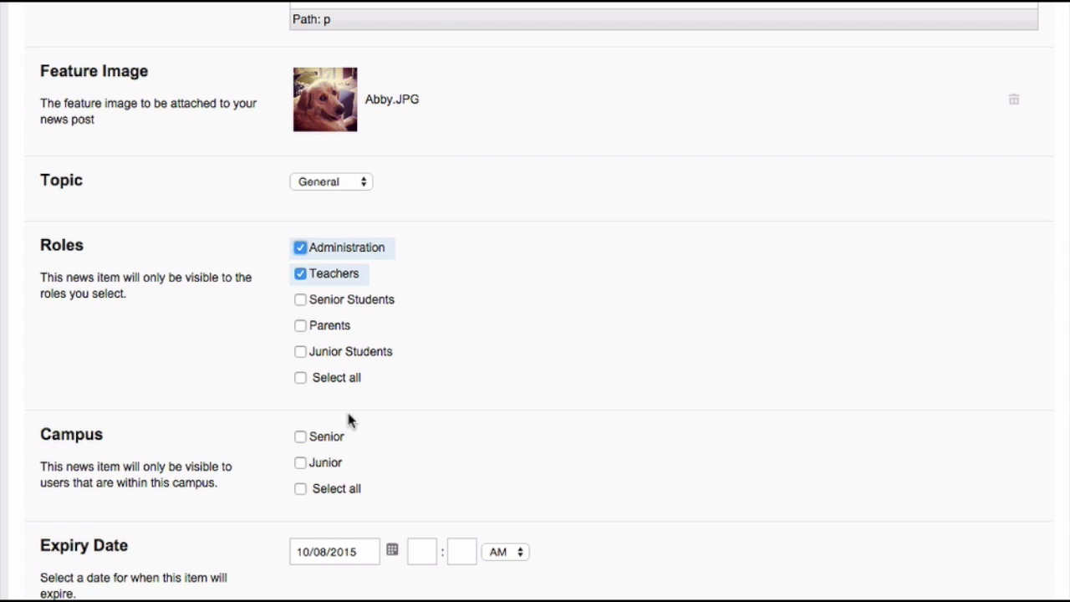
{"action": "left_click", "coordinate": [332, 441]}
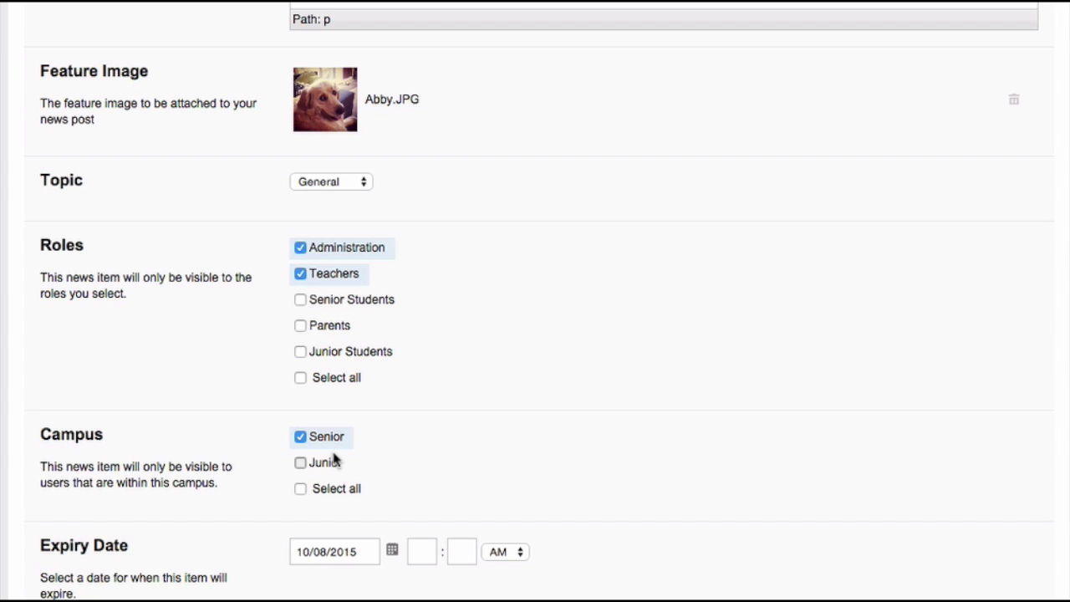
{"action": "left_click", "coordinate": [334, 455]}
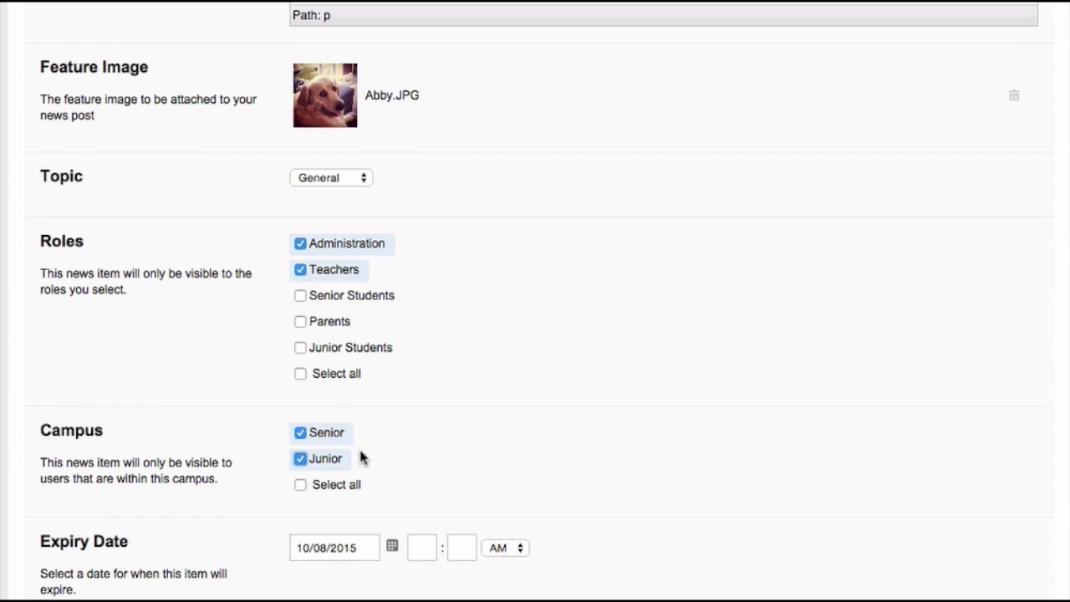
Step: Set the news item's expiry date to 04/08/2015
{"action": "scroll", "coordinate": [358, 456], "scroll_direction": "down", "scroll_amount": 3}
{"action": "left_click", "coordinate": [375, 429]}
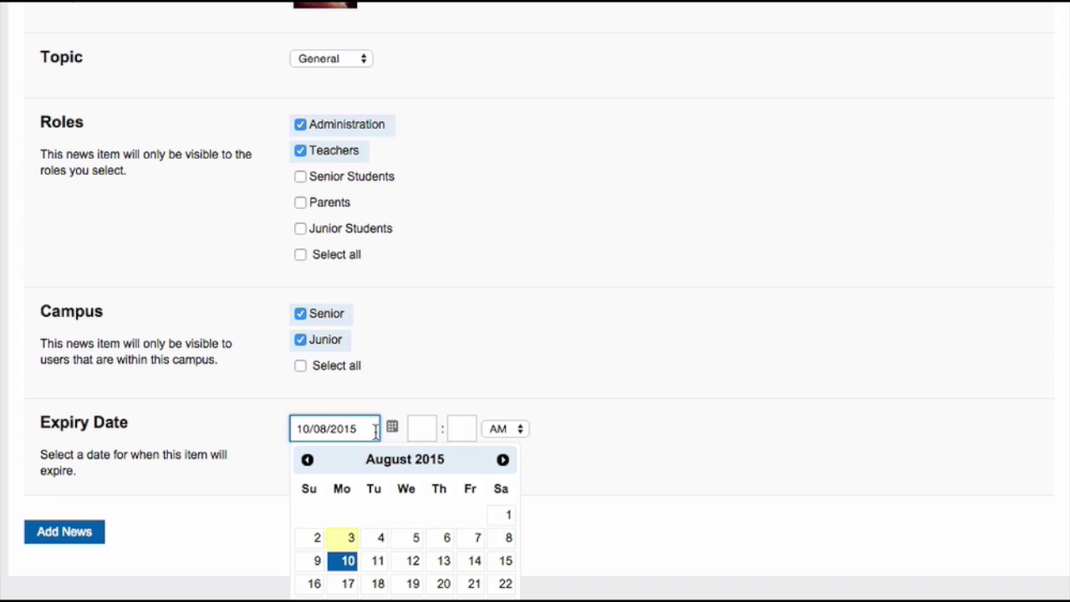
{"action": "left_click", "coordinate": [375, 537]}
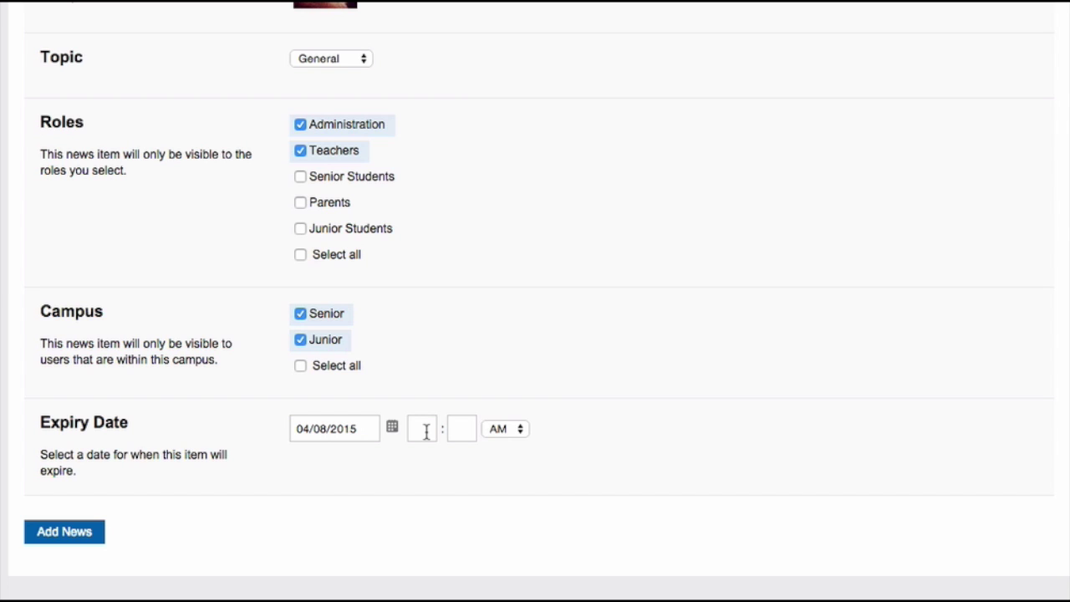
Step: Show the advanced options and add one individual teacher by name as an extra user for the news item
{"action": "scroll", "coordinate": [809, 393], "scroll_direction": "up", "scroll_amount": 10}
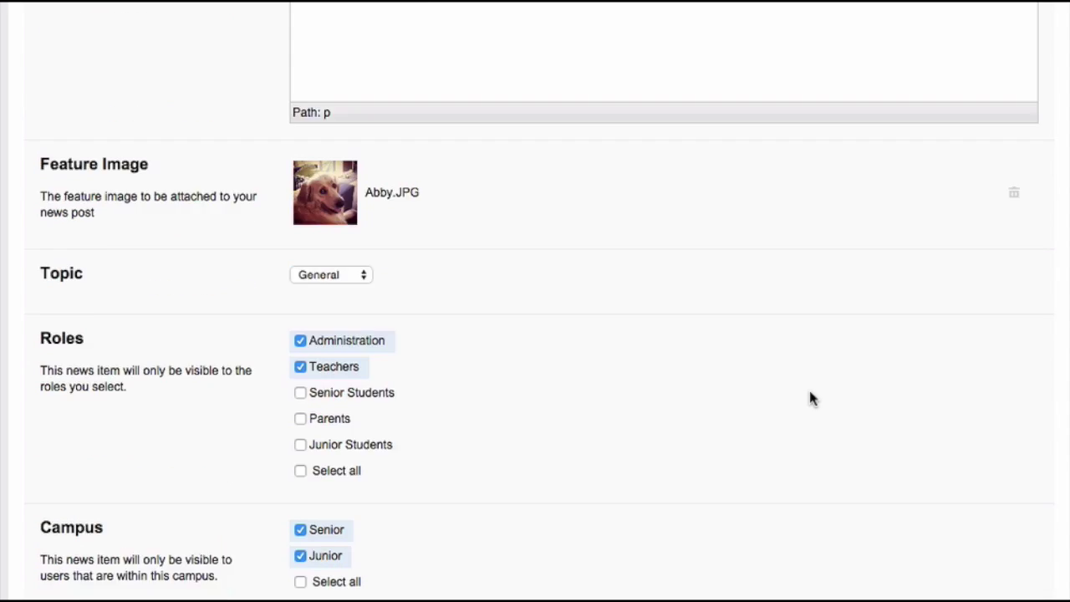
{"action": "scroll", "coordinate": [811, 388], "scroll_direction": "up", "scroll_amount": 5}
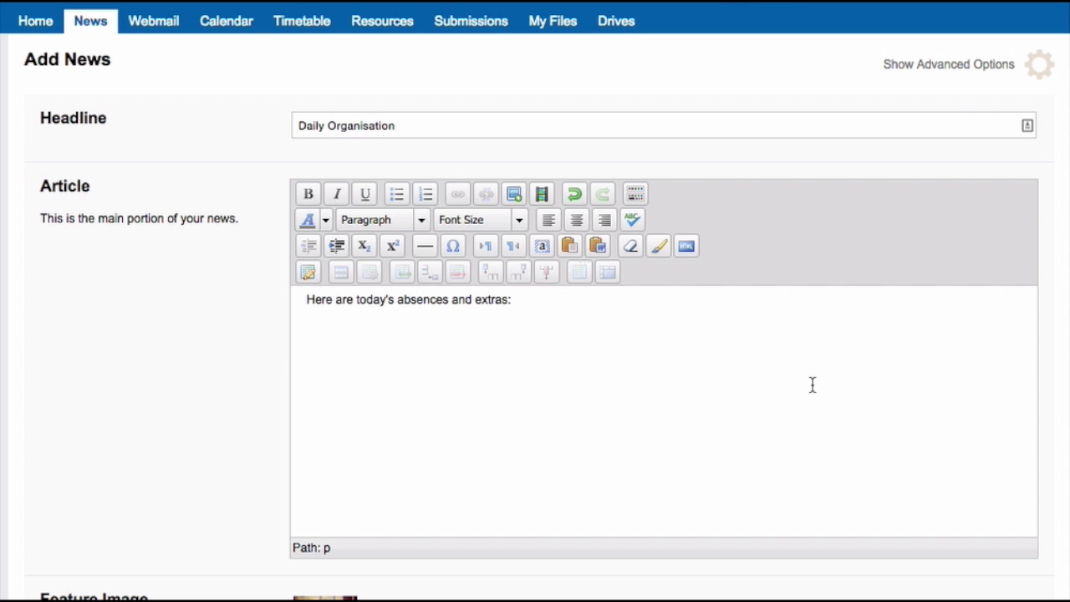
{"action": "left_click", "coordinate": [1006, 73]}
{"action": "scroll", "coordinate": [1000, 80], "scroll_direction": "down", "scroll_amount": 4}
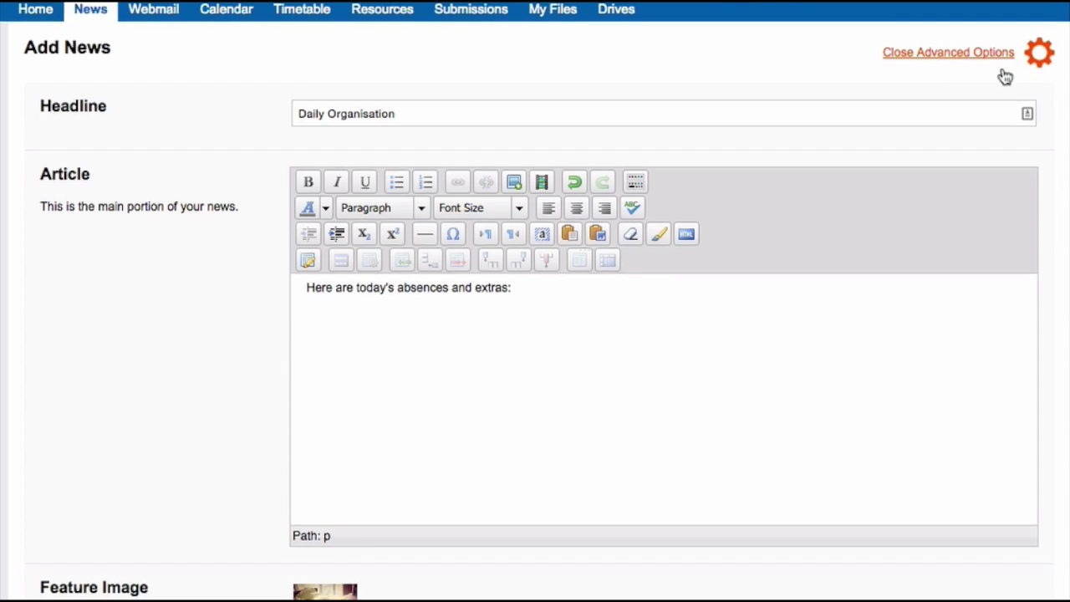
{"action": "scroll", "coordinate": [980, 174], "scroll_direction": "down", "scroll_amount": 5}
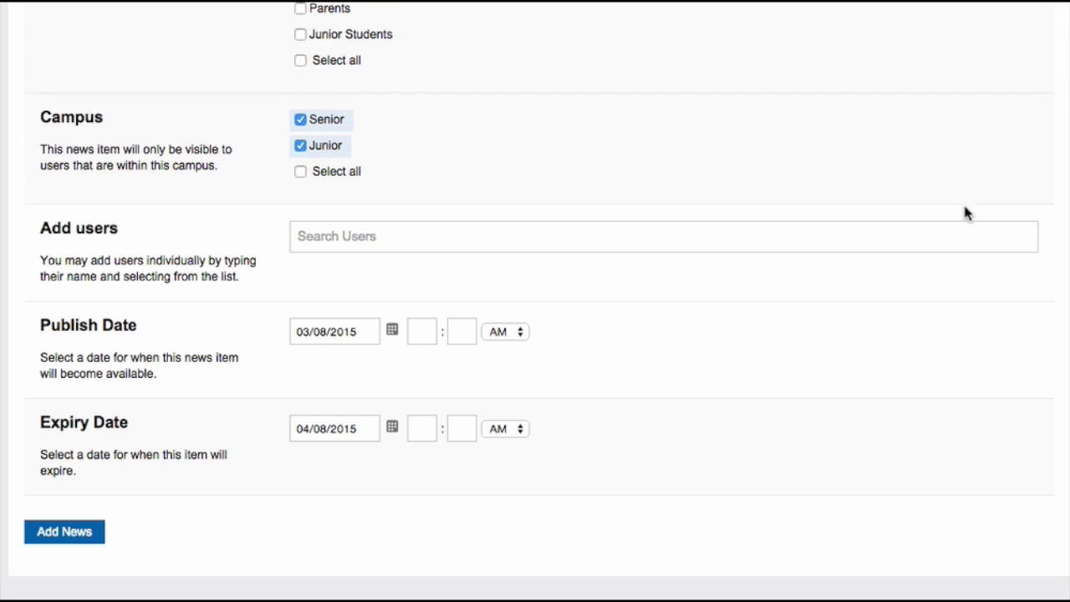
{"action": "left_click", "coordinate": [825, 234]}
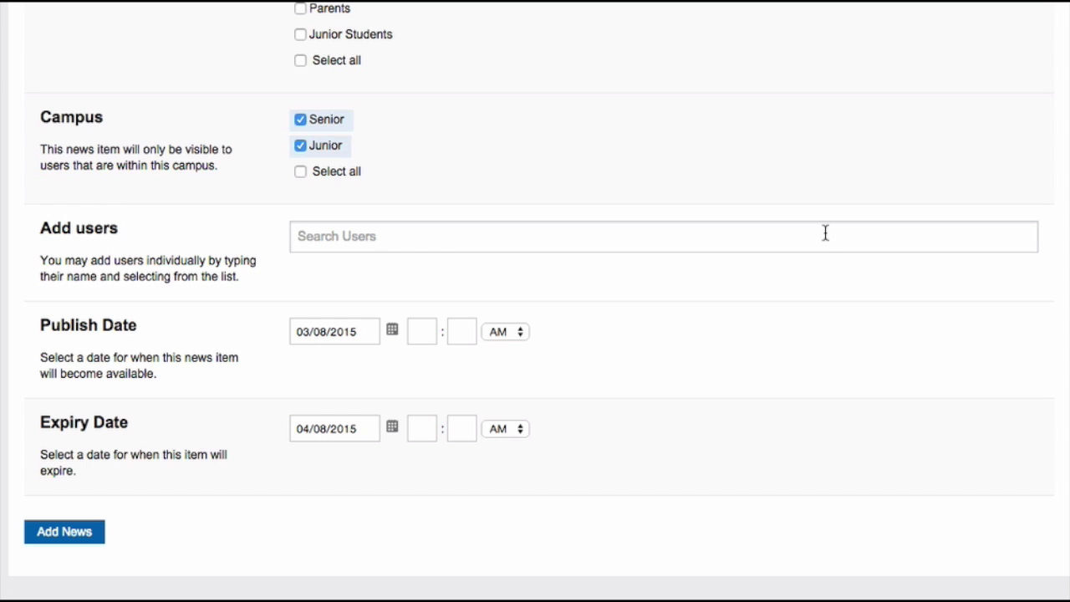
{"action": "type", "text": "zane"}
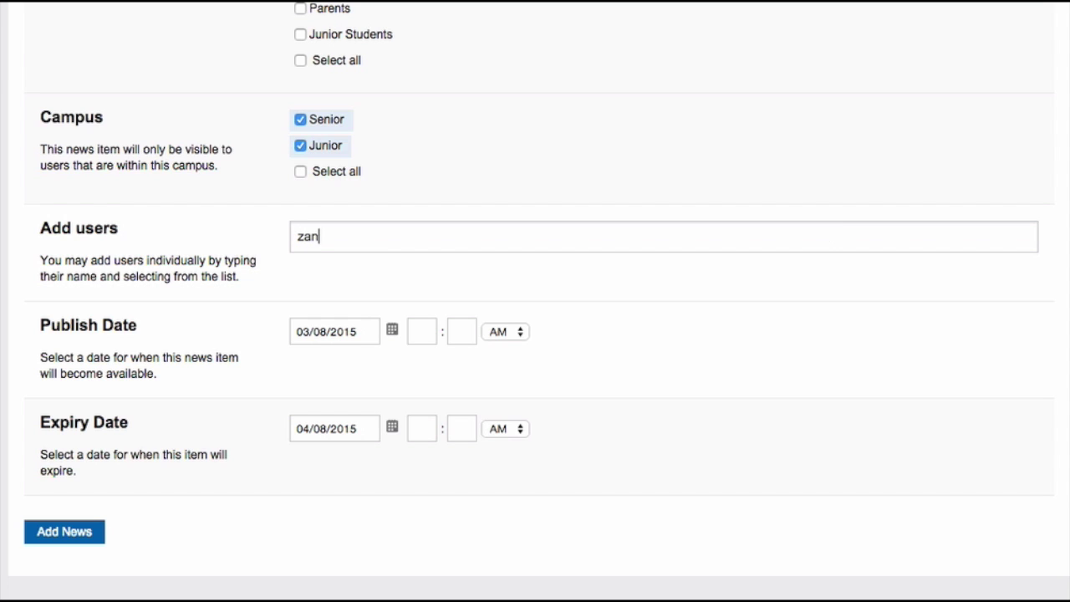
{"action": "left_click", "coordinate": [721, 274]}
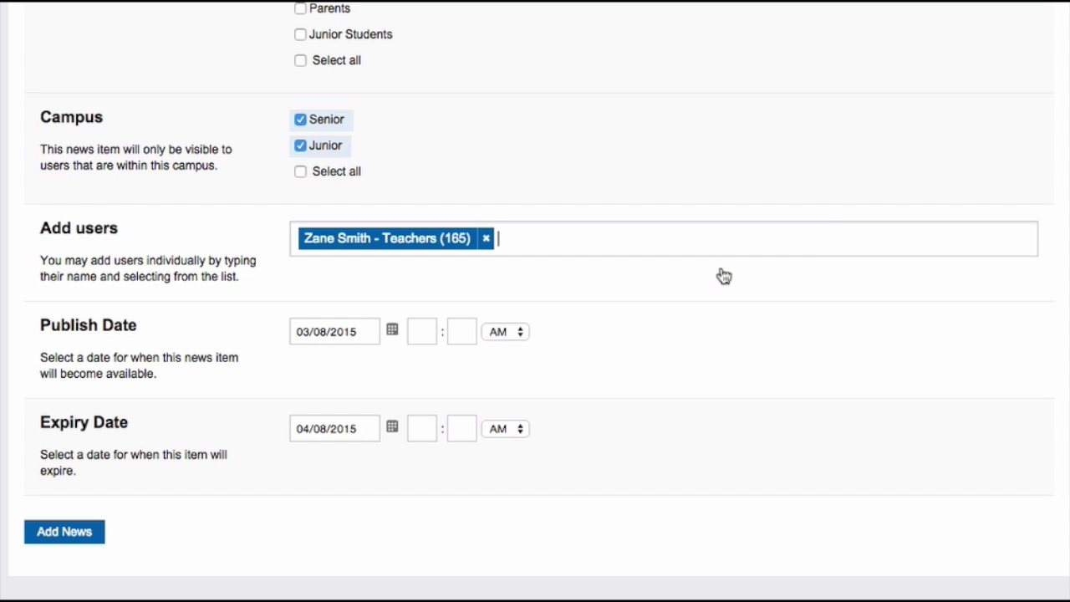
{"action": "left_click", "coordinate": [715, 320]}
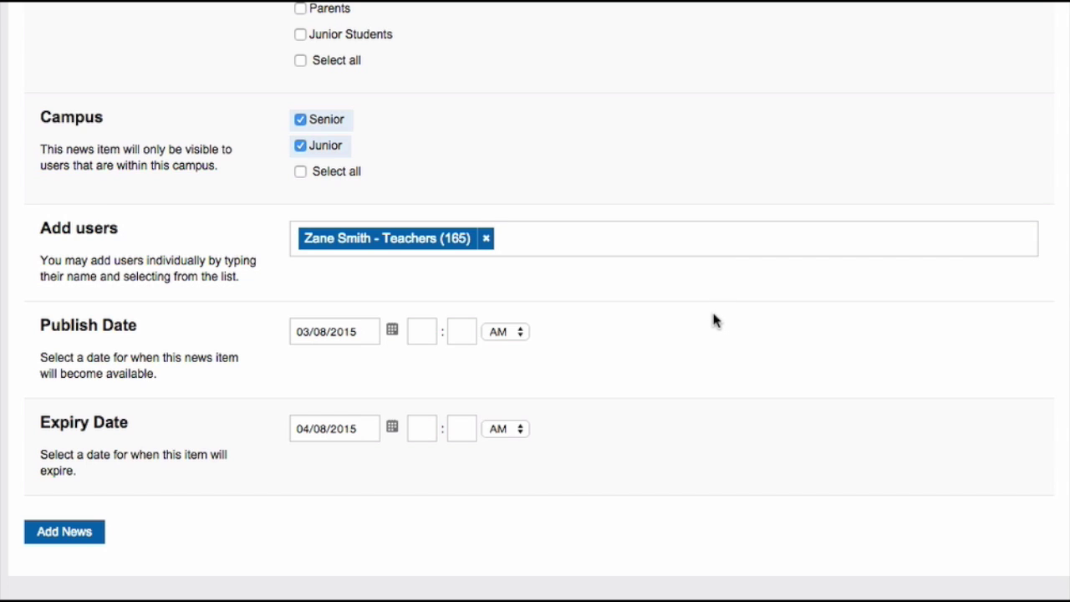
Step: Check the publish date calendar and time field without changing them, and submit the news item
{"action": "left_click", "coordinate": [367, 336]}
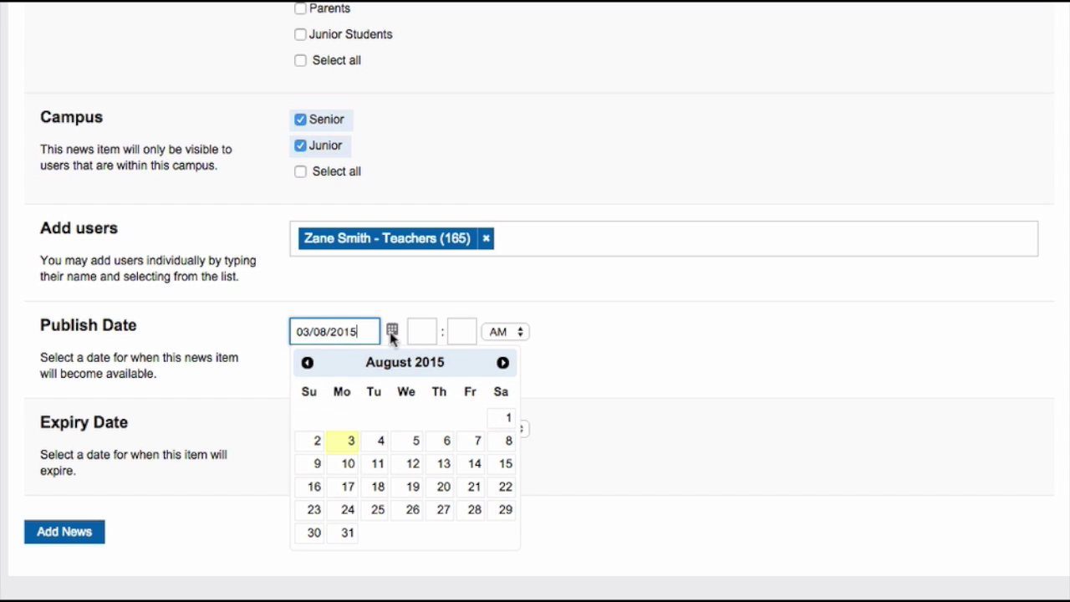
{"action": "left_click", "coordinate": [422, 331]}
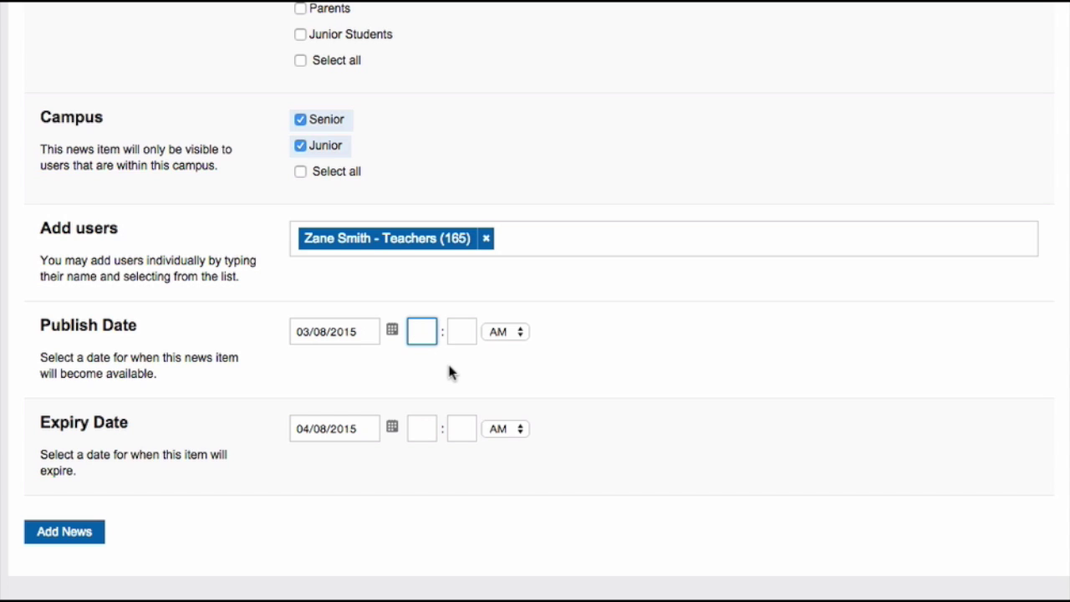
{"action": "left_click", "coordinate": [78, 533]}
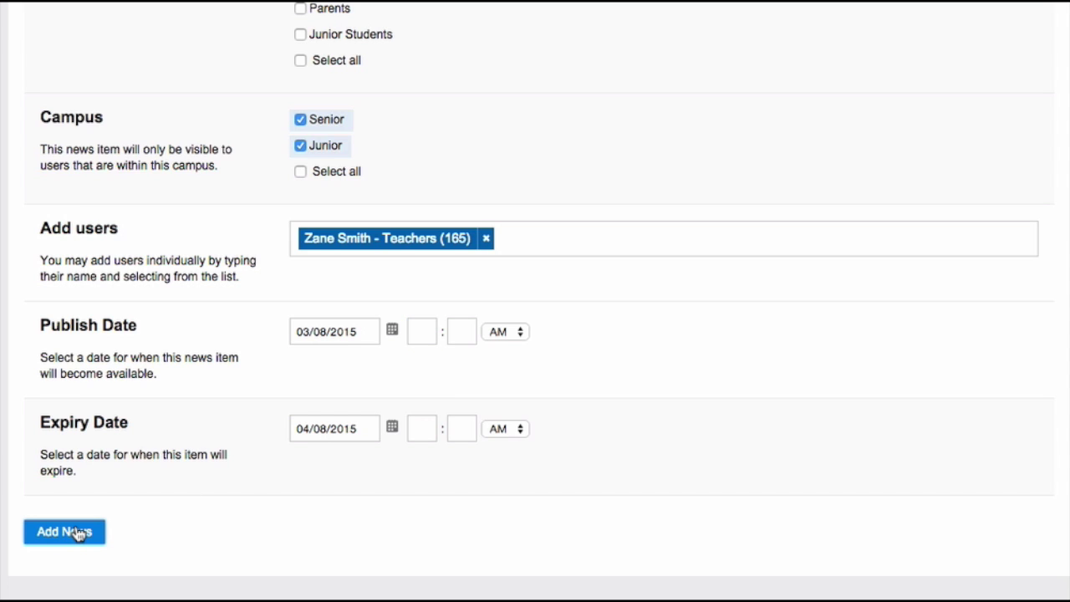